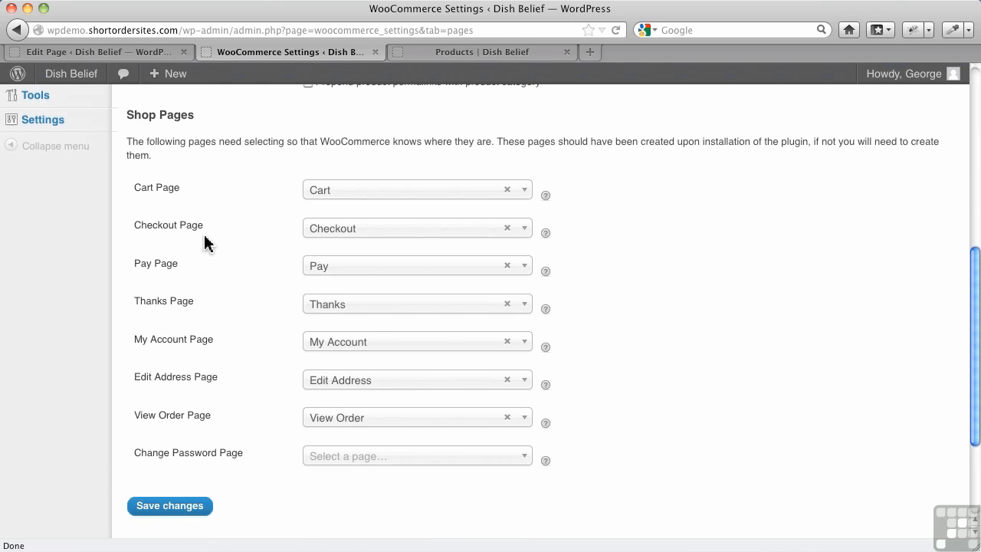
pyautogui.click(525, 193)
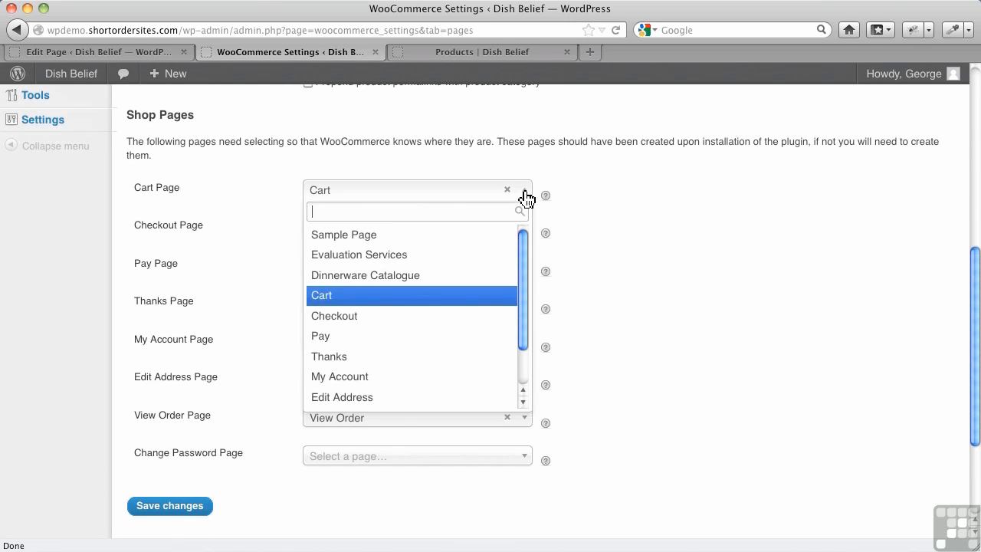
pyautogui.click(654, 239)
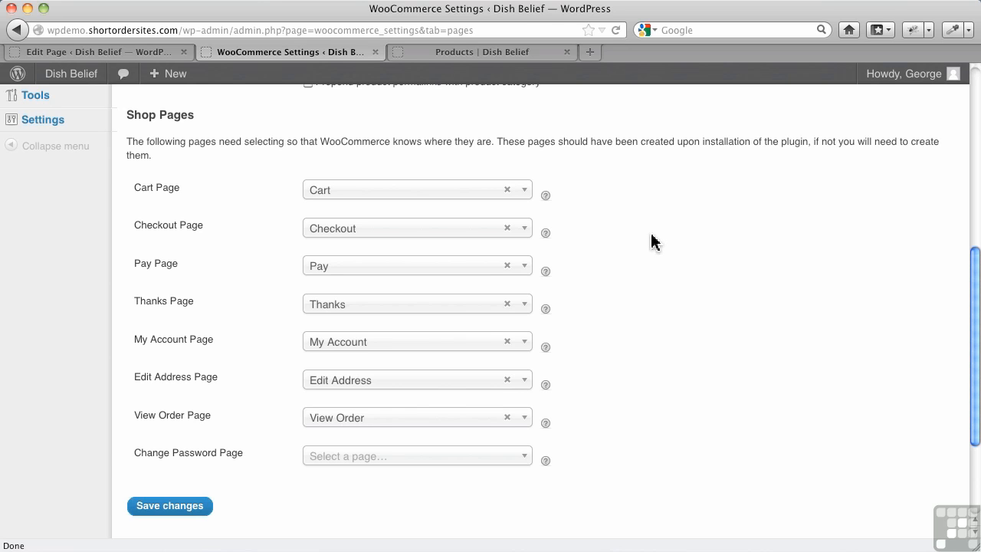
# Insert the WooCommerce Change Password page shortcode into the body of the Change Password page and update the page
pyautogui.click(114, 52)
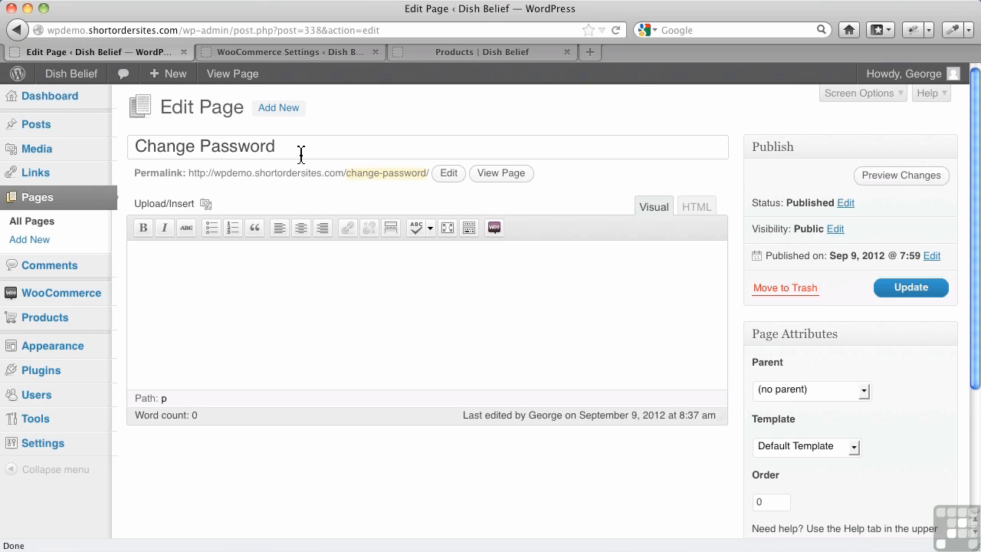
pyautogui.click(488, 231)
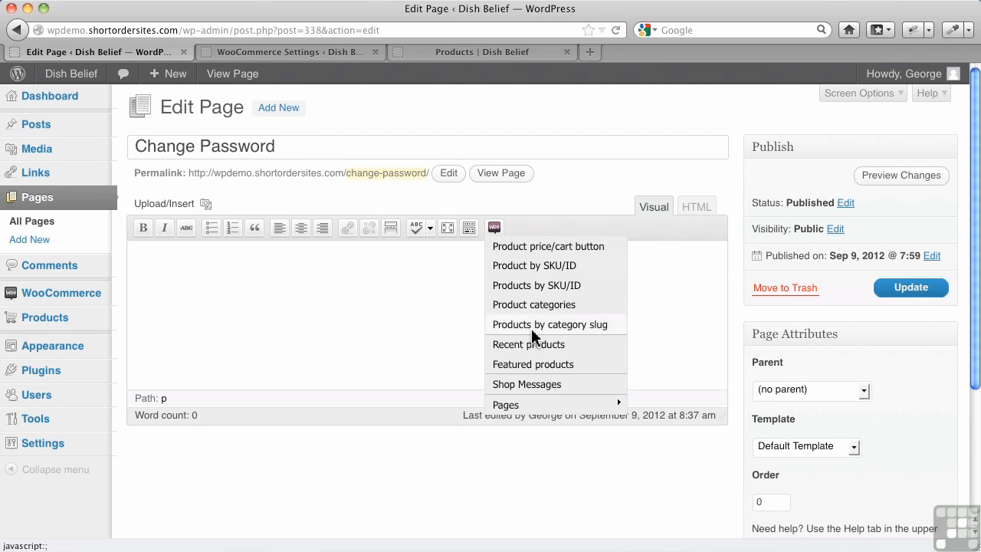
pyautogui.moveTo(521, 403)
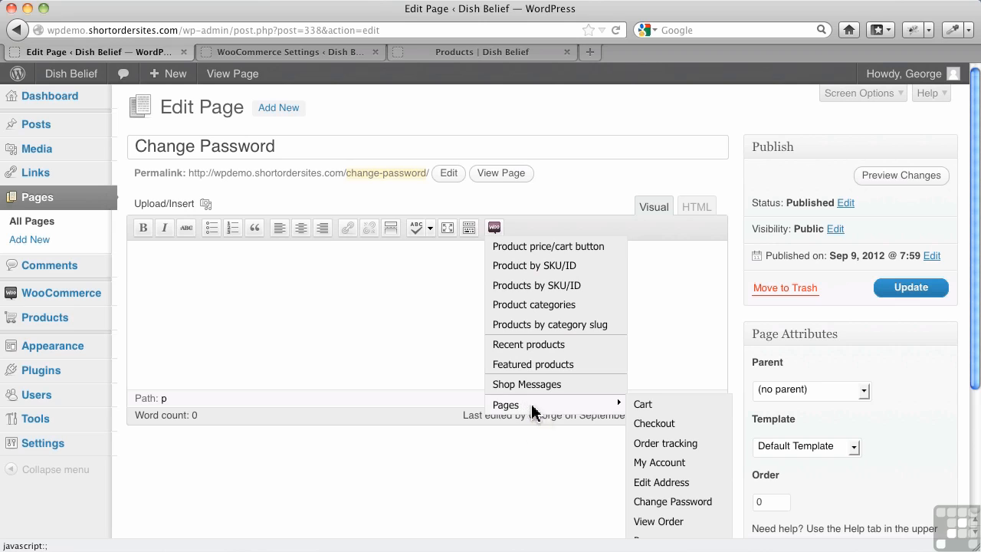
pyautogui.click(652, 502)
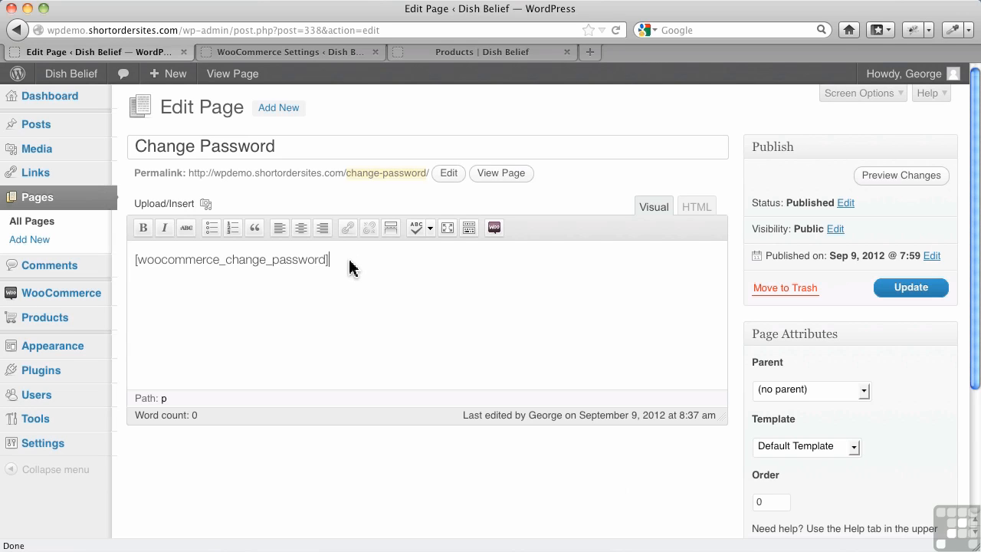
pyautogui.click(916, 288)
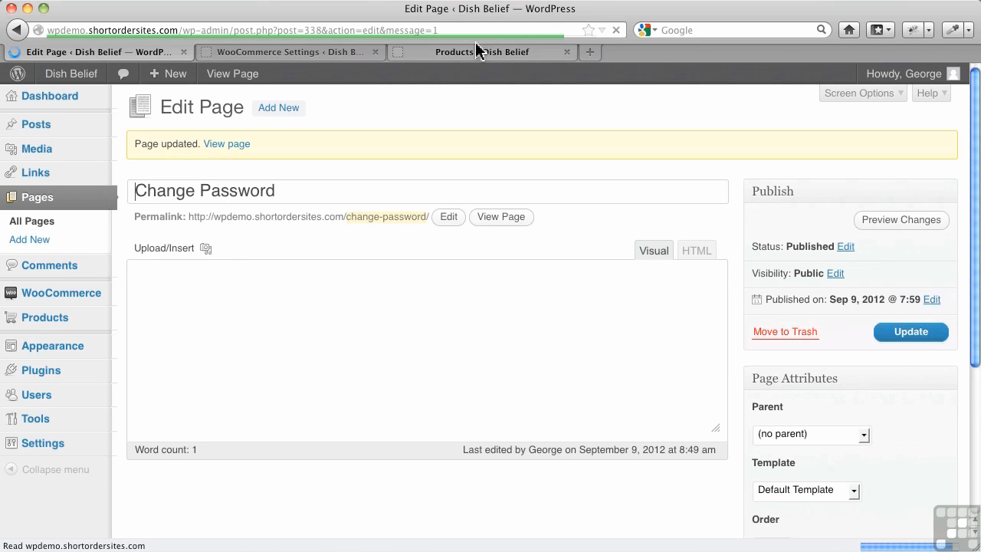
# Assign Change Password as the Change Password Page in the WooCommerce shop pages settings and save the changes
pyautogui.click(331, 60)
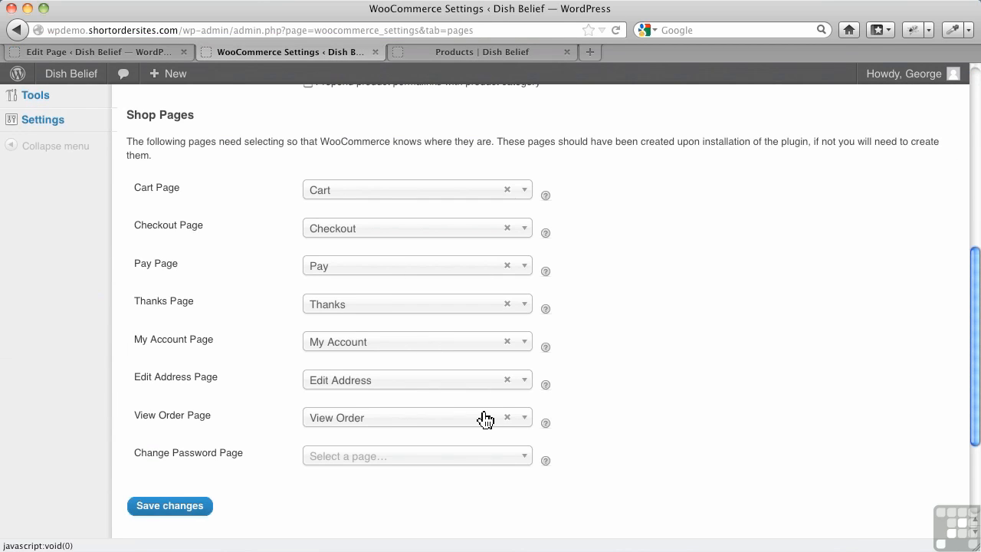
pyautogui.click(523, 464)
pyautogui.scroll(-4, 479, 475)
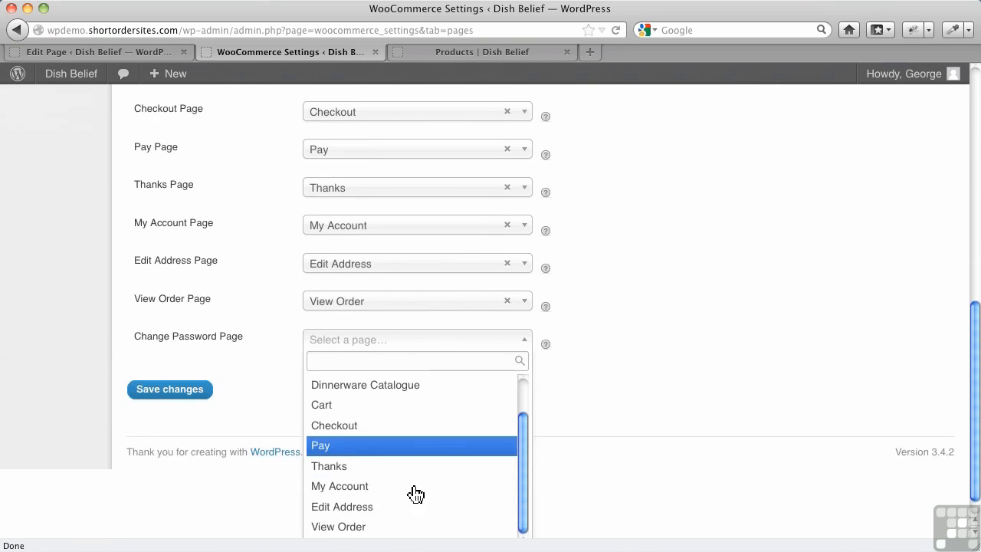
pyautogui.click(401, 524)
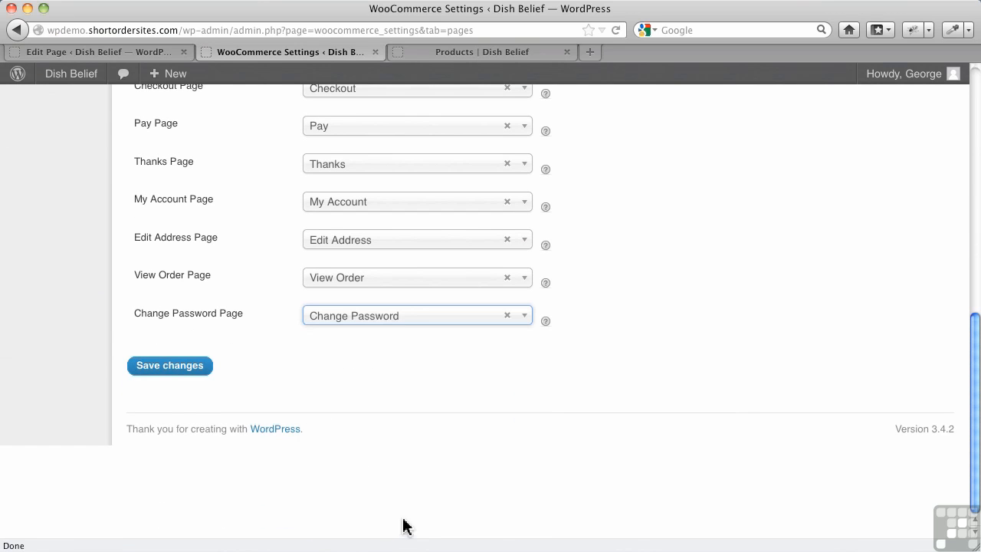
pyautogui.click(170, 366)
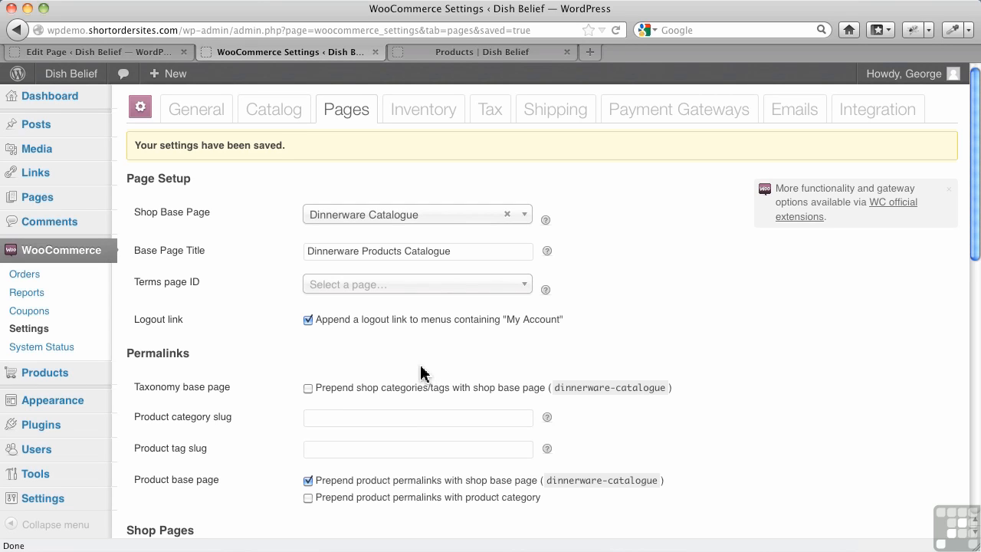
# Create a new product named "Blue Striped Bowl"
pyautogui.moveTo(69, 382)
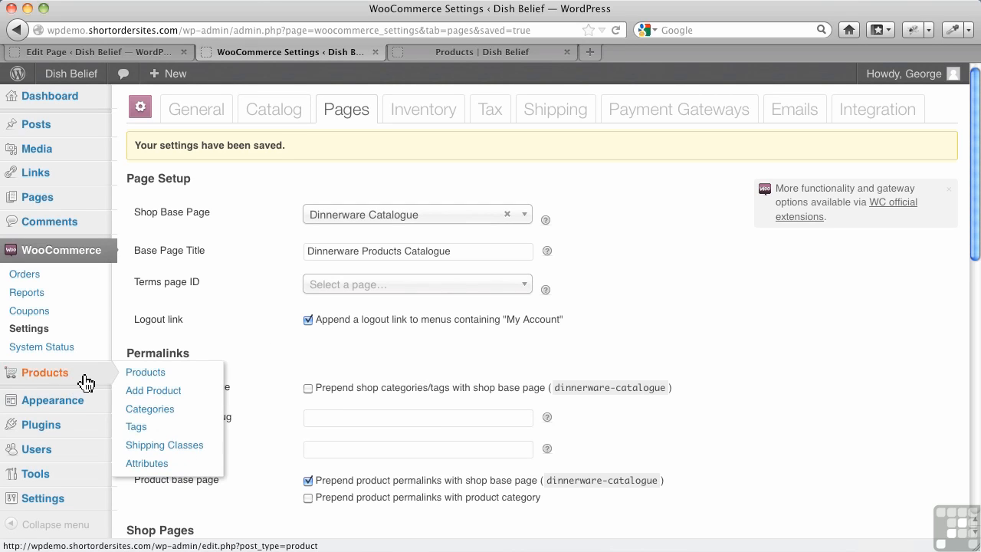
pyautogui.click(144, 392)
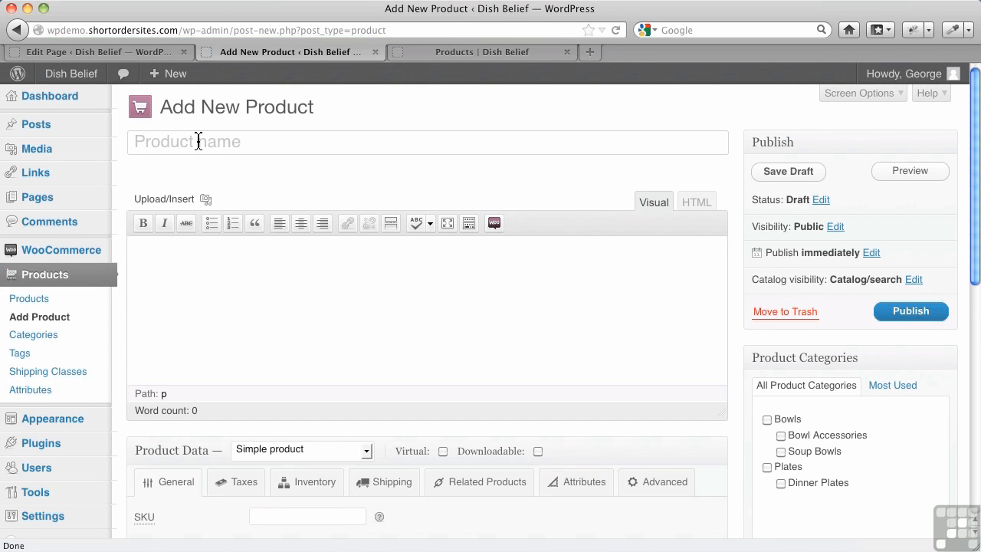
pyautogui.write('Blue Striped Bowl')
# Enter "This is a bit about the blue striped bowl." as the product's main description
pyautogui.click(154, 282)
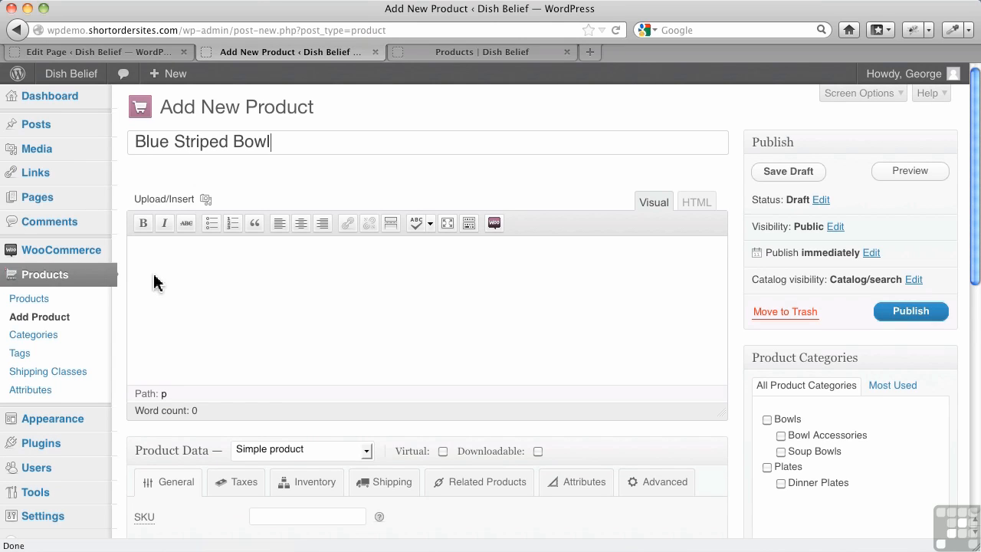
pyautogui.write('This is a')
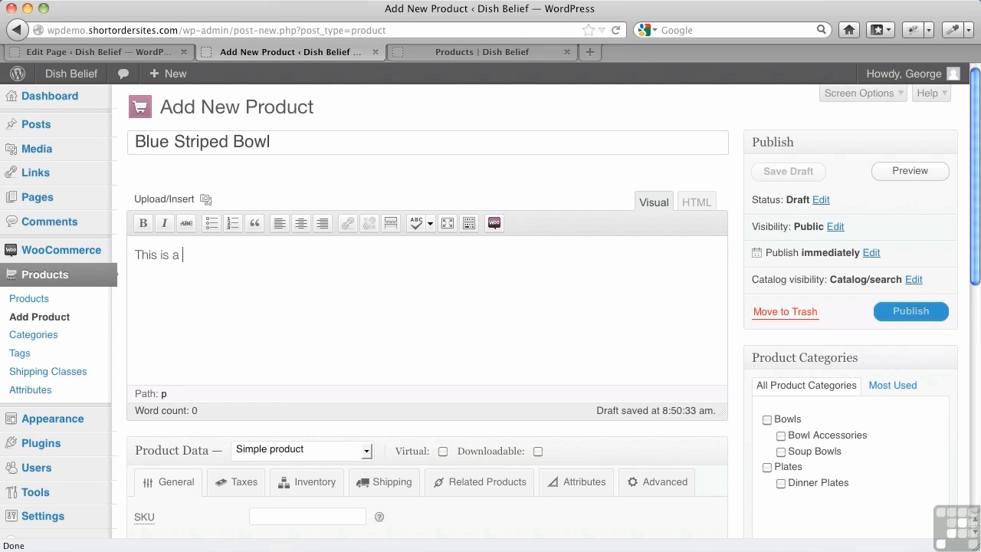
pyautogui.write(' bit about the')
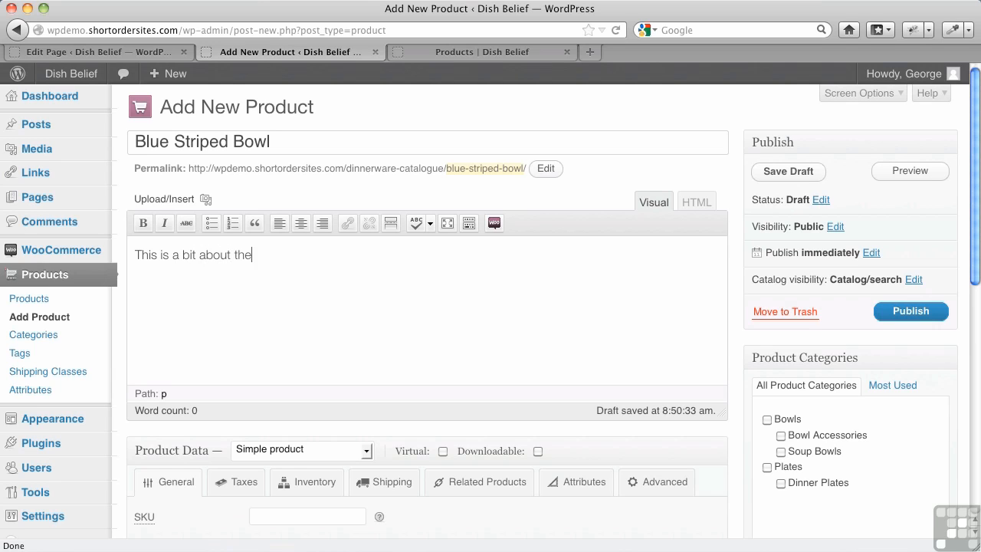
pyautogui.write(' blue striped bowl.')
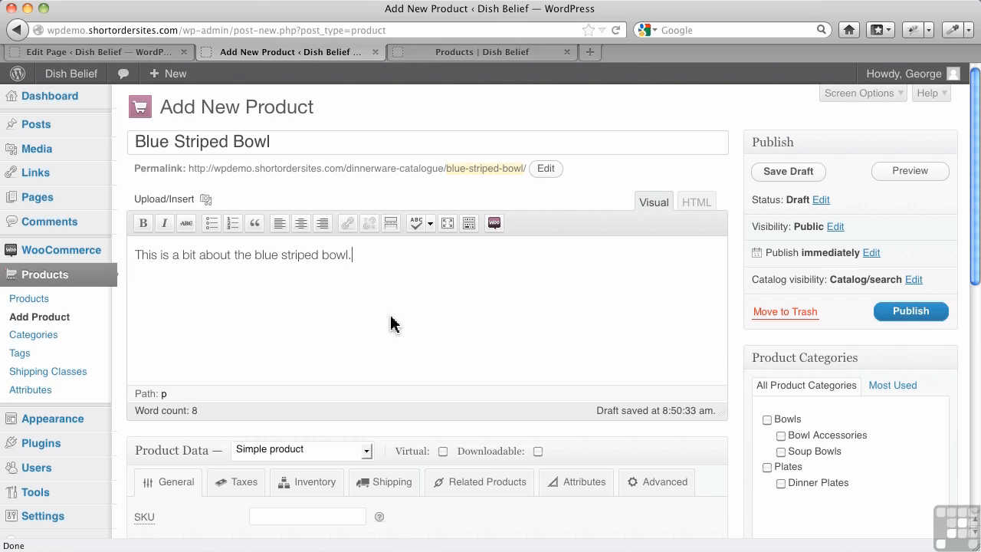
# Assign the product to the Soup Bowls category
pyautogui.scroll(-2, 696, 342)
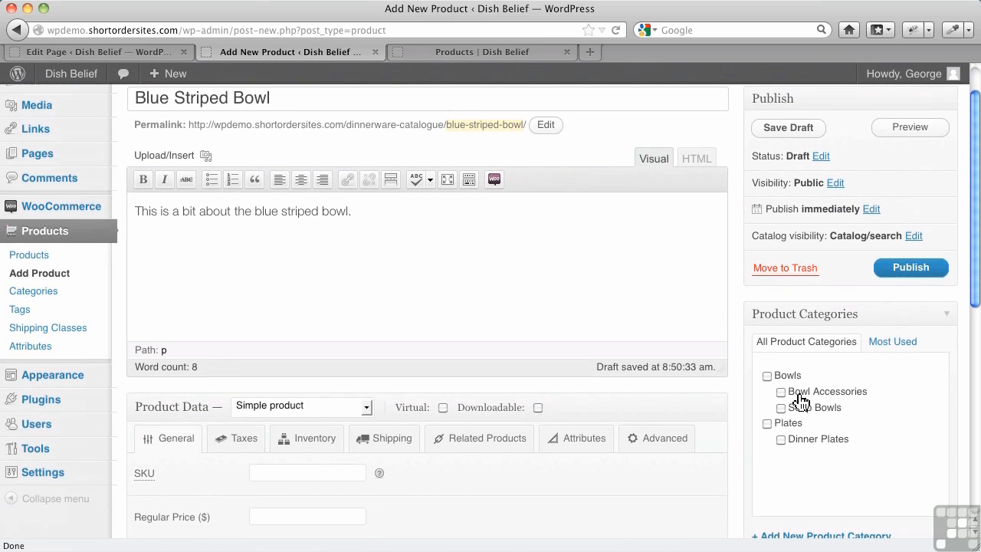
pyautogui.click(781, 409)
pyautogui.scroll(-3, 843, 414)
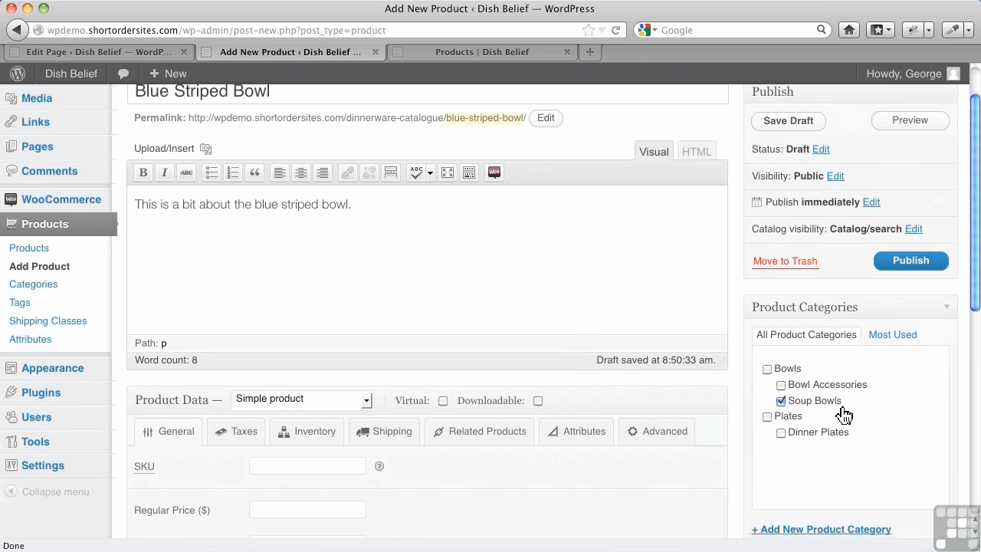
# Examine the fields for adding a new product category and the product types and options offered in the product data
pyautogui.click(816, 463)
pyautogui.scroll(-5, 815, 464)
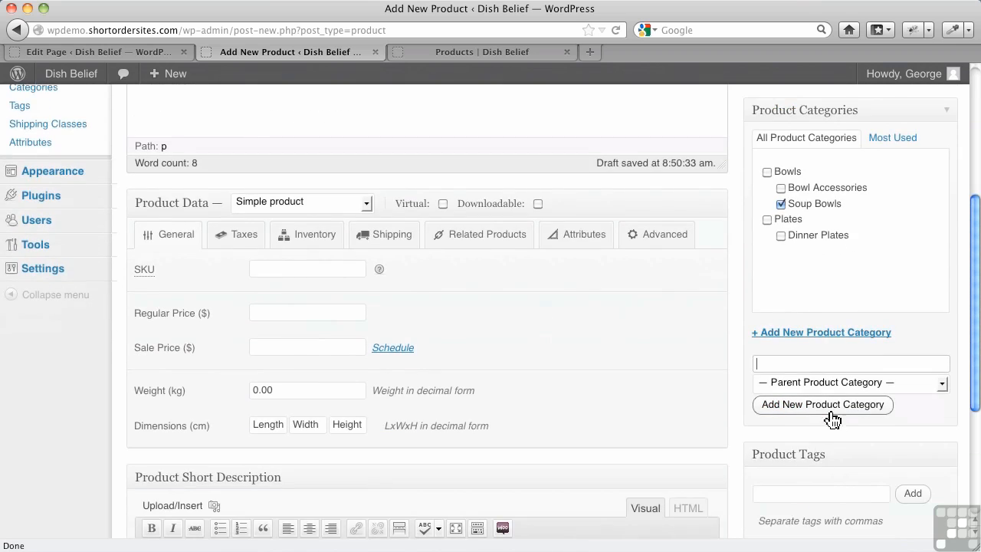
pyautogui.scroll(5, 651, 365)
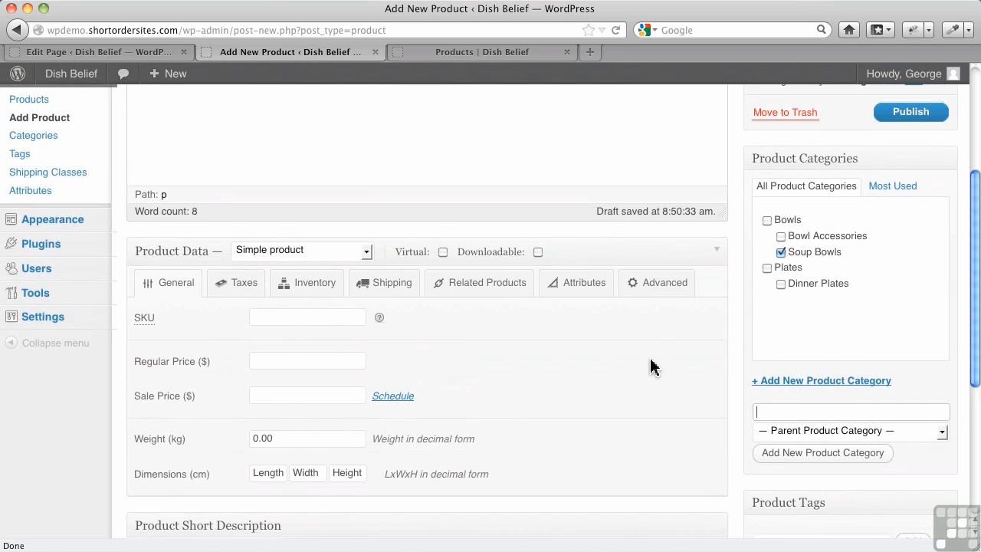
pyautogui.scroll(-2, 289, 358)
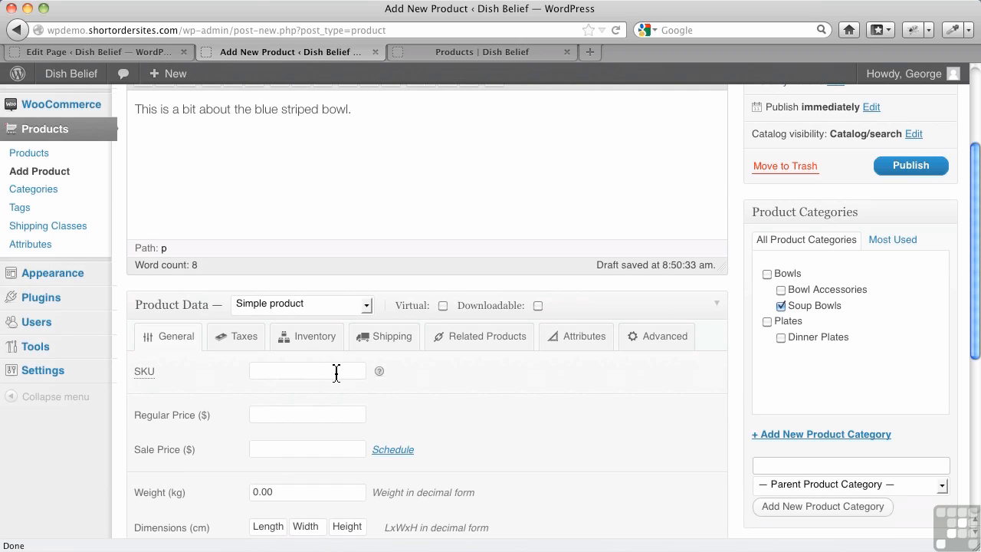
pyautogui.click(366, 306)
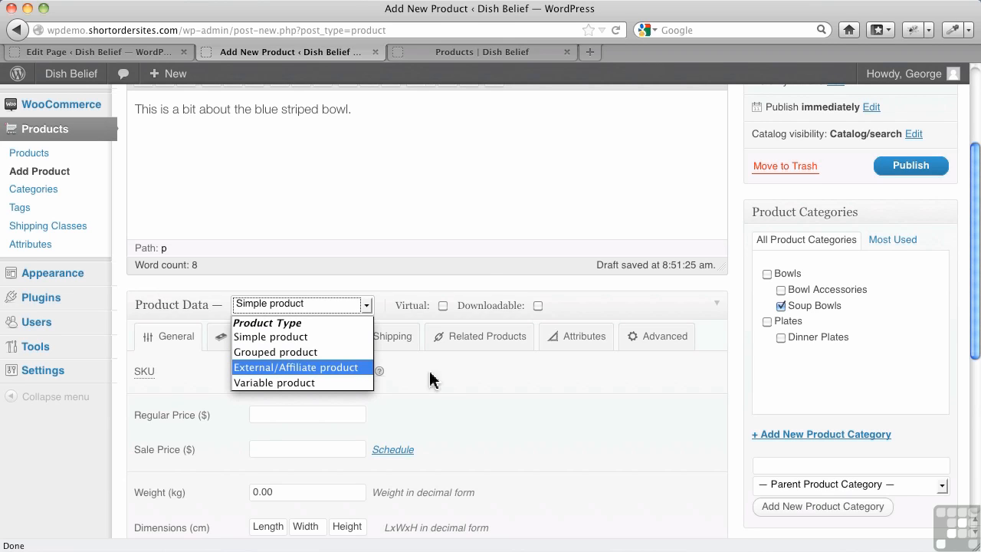
pyautogui.click(451, 386)
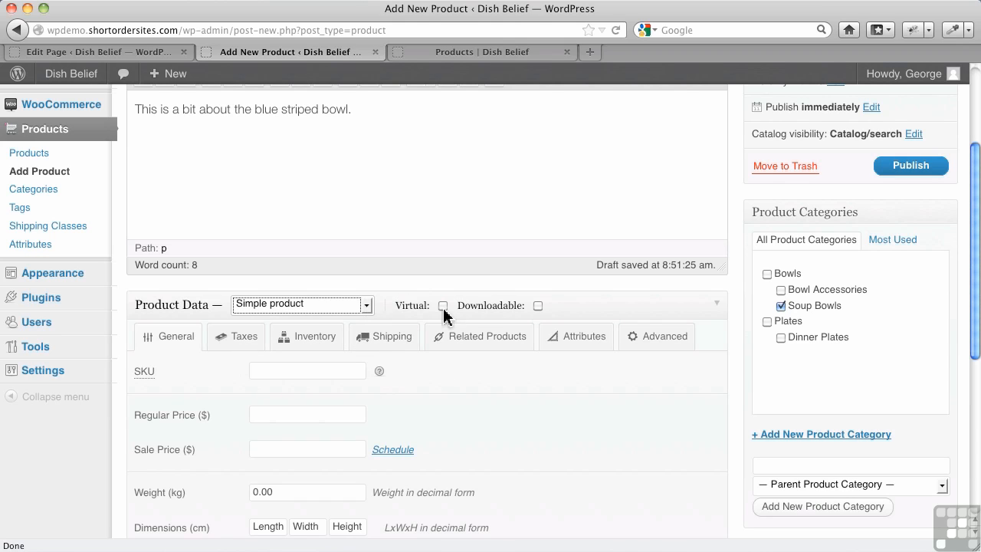
pyautogui.moveTo(442, 312)
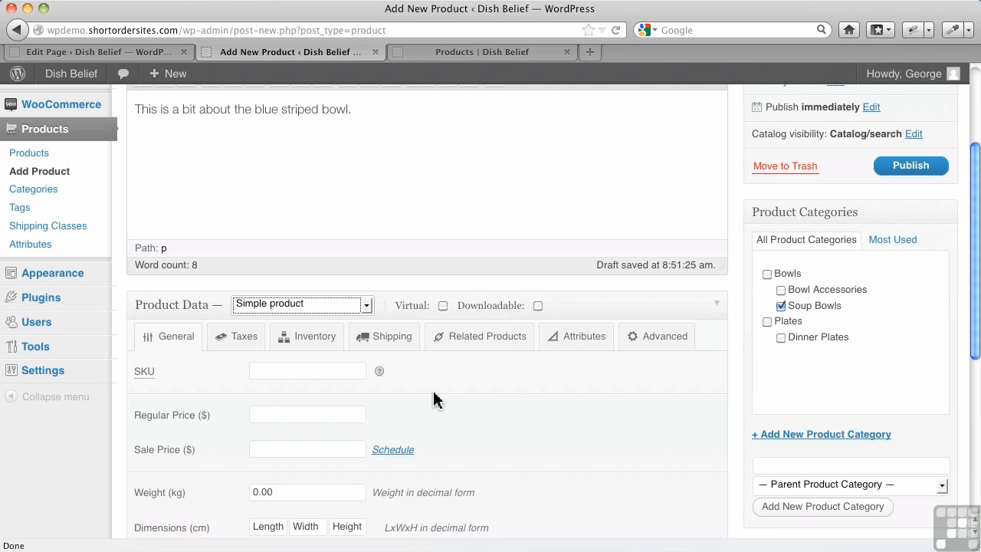
# Set the product's SKU to B-8374 and its regular price to 15.00 dollars
pyautogui.click(299, 375)
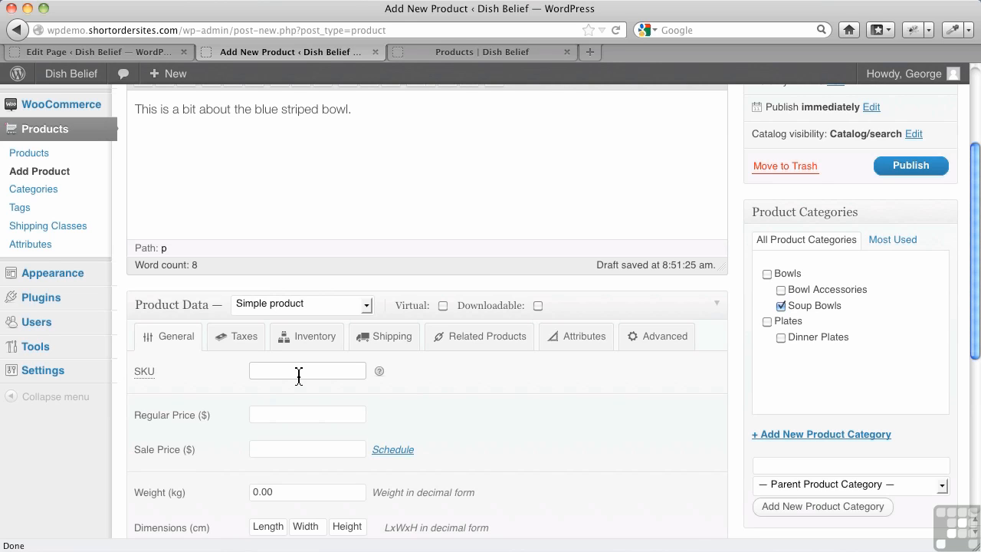
pyautogui.write('D')
pyautogui.press('BackSpace')
pyautogui.write('B-8374')
pyautogui.click(282, 415)
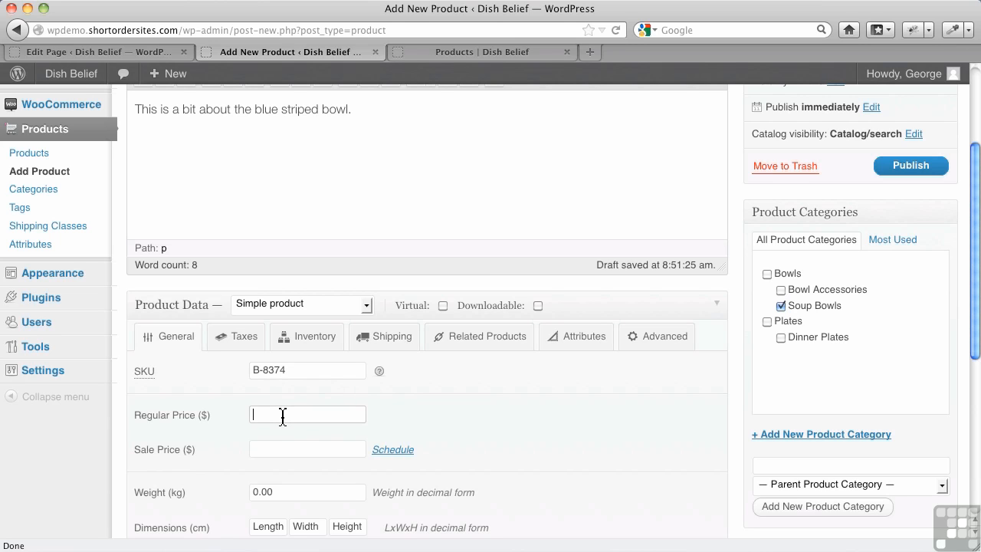
pyautogui.write('15.00')
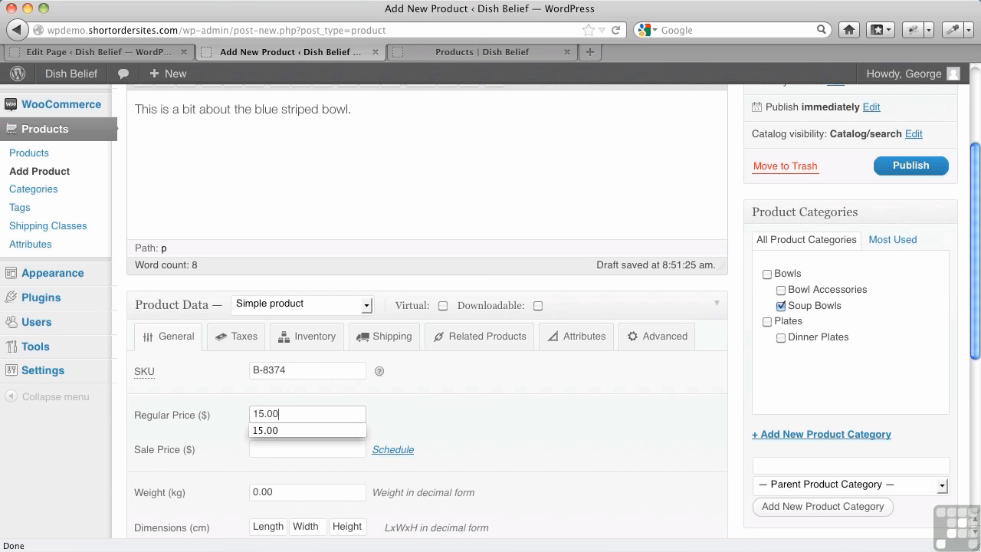
pyautogui.click(266, 426)
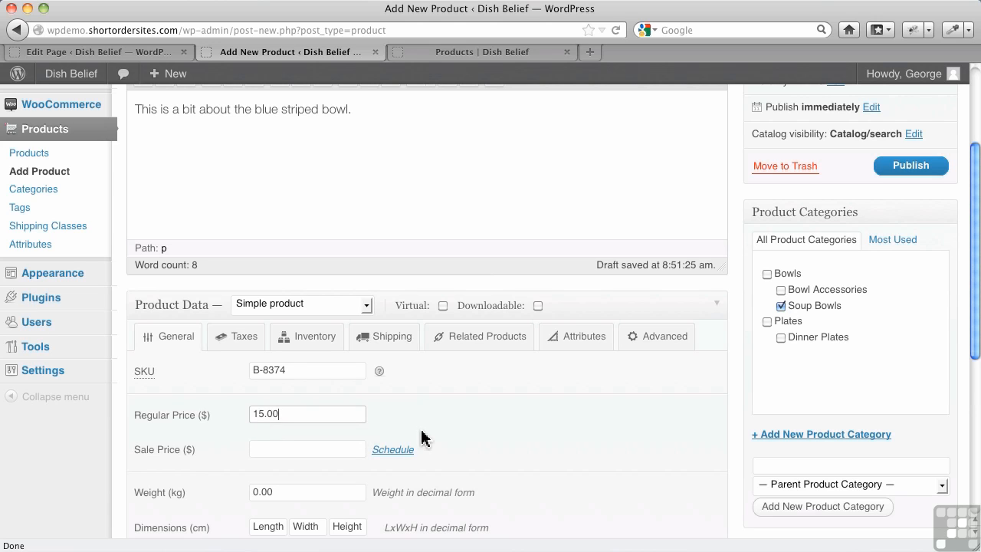
# Enter "A short description of our blue striped bowl" as the product's short description
pyautogui.scroll(-1, 423, 438)
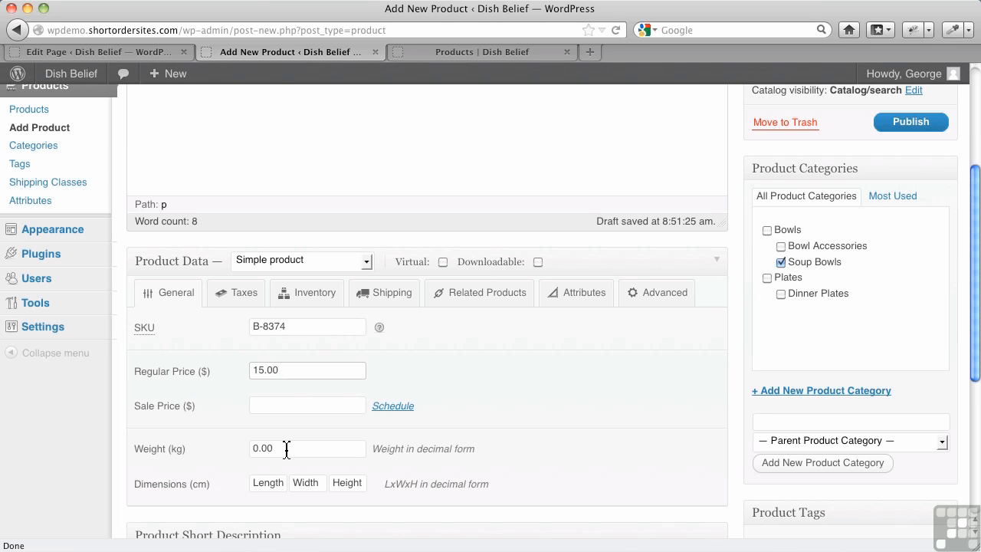
pyautogui.scroll(-3, 521, 467)
pyautogui.scroll(-2, 449, 475)
pyautogui.click(364, 445)
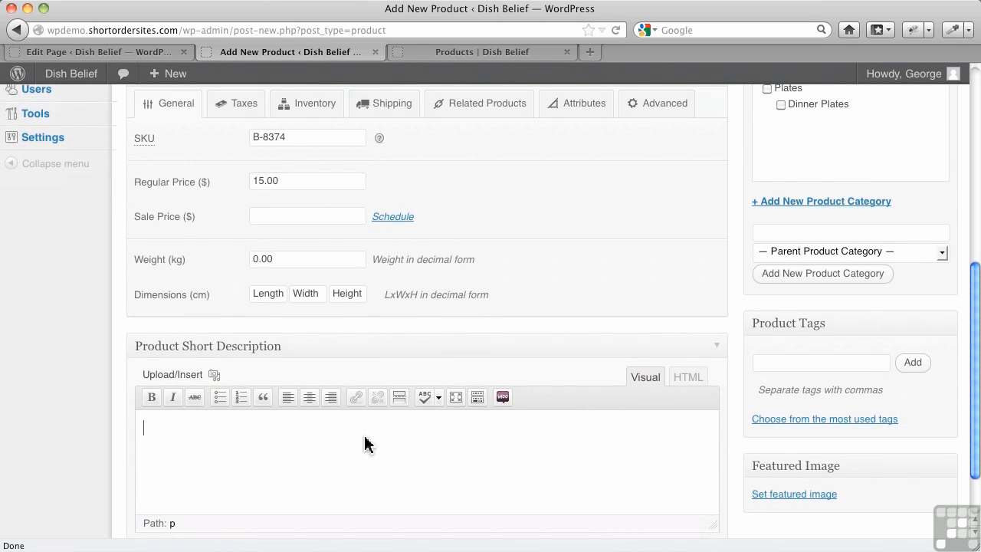
pyautogui.write('A short description of our')
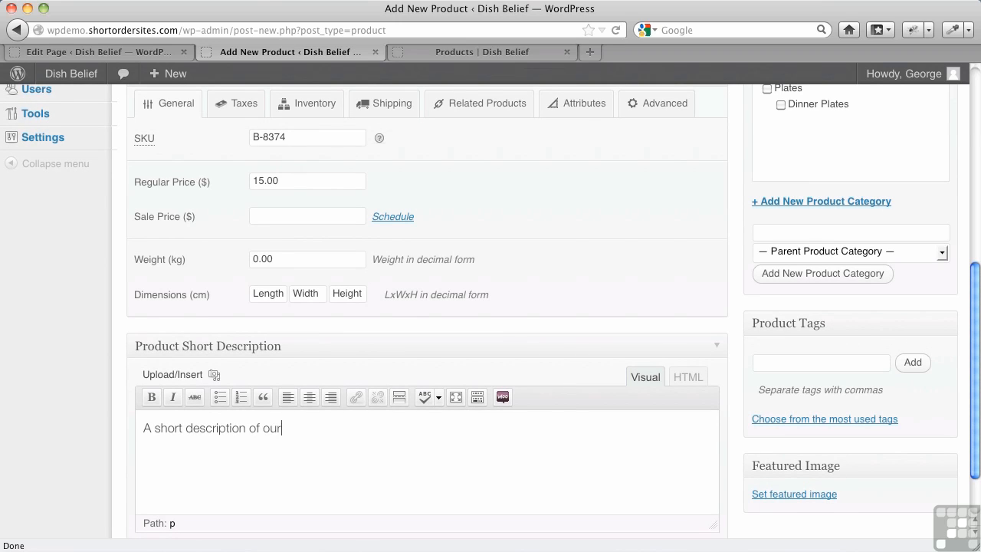
pyautogui.write(' blue striped bowl')
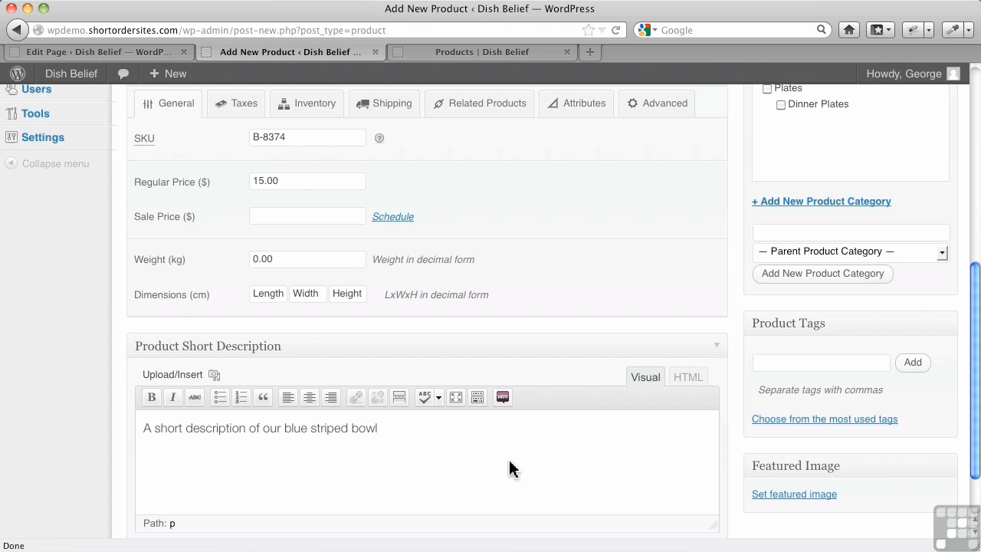
# Upload blue-stripes-bowl.jpg from the bowls-1 folder for the product's featured image
pyautogui.scroll(-2, 511, 468)
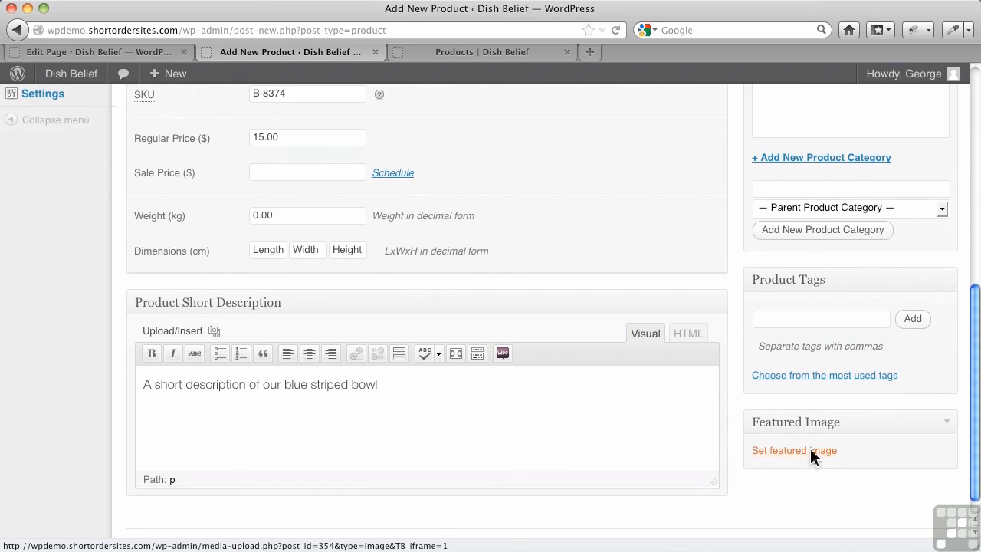
pyautogui.click(812, 458)
pyautogui.click(489, 305)
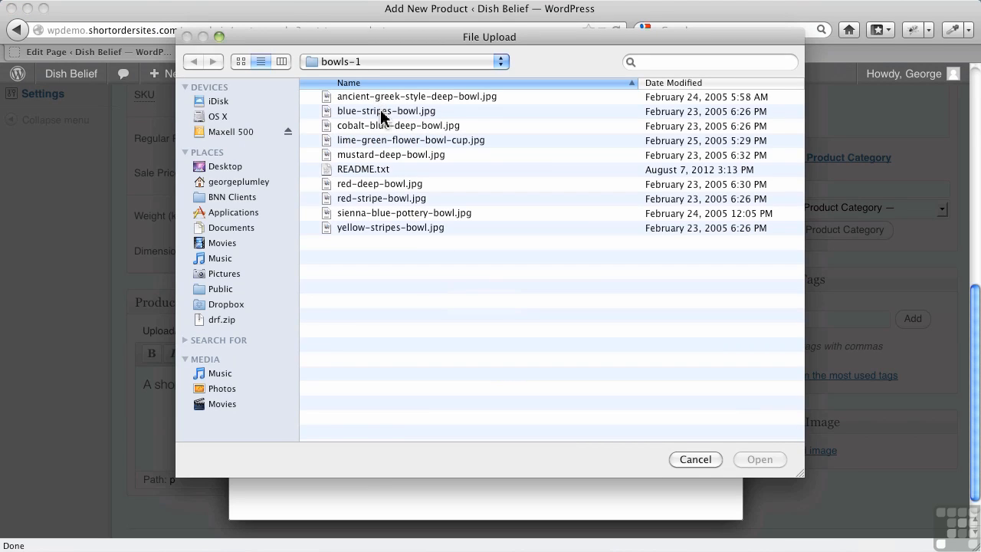
pyautogui.click(380, 111)
pyautogui.click(760, 459)
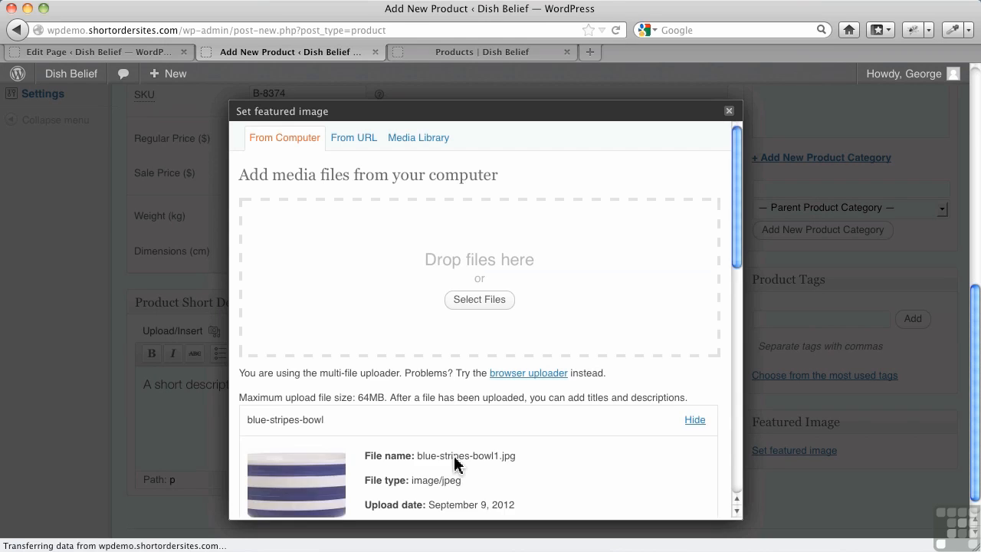
# Use the uploaded bowl picture as the product's featured image and close the image dialog
pyautogui.scroll(-3, 455, 460)
pyautogui.scroll(-2, 455, 469)
pyautogui.scroll(-10, 466, 481)
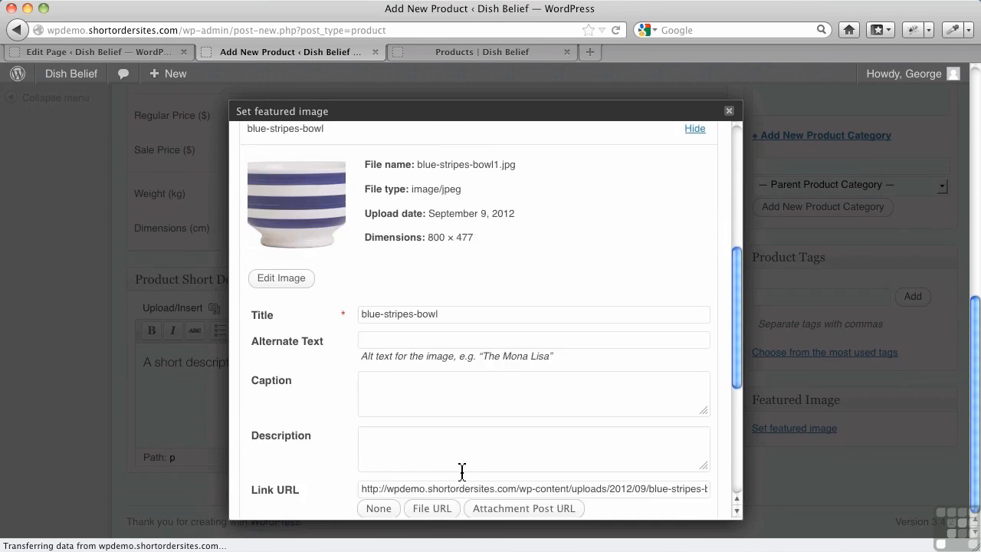
pyautogui.scroll(-2, 460, 465)
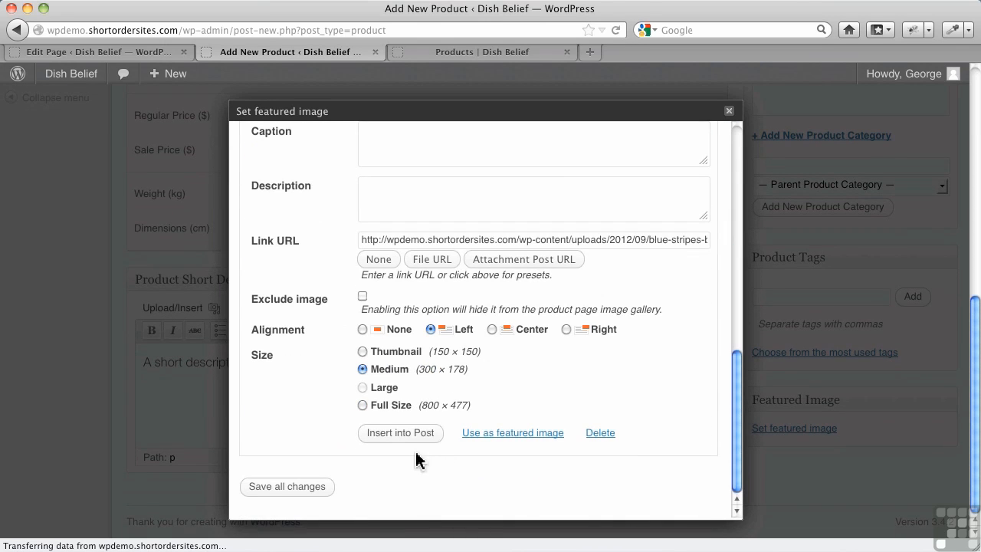
pyautogui.click(512, 433)
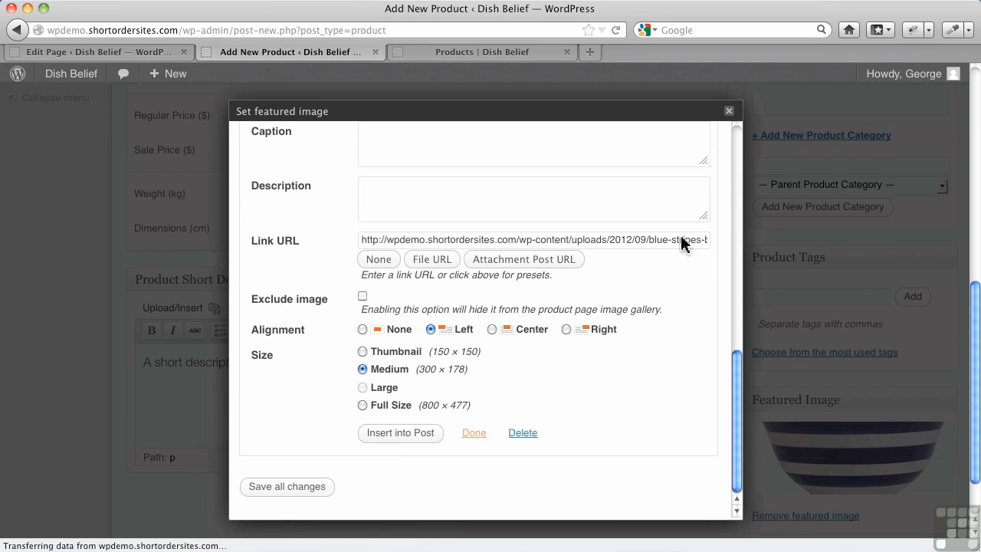
pyautogui.click(728, 112)
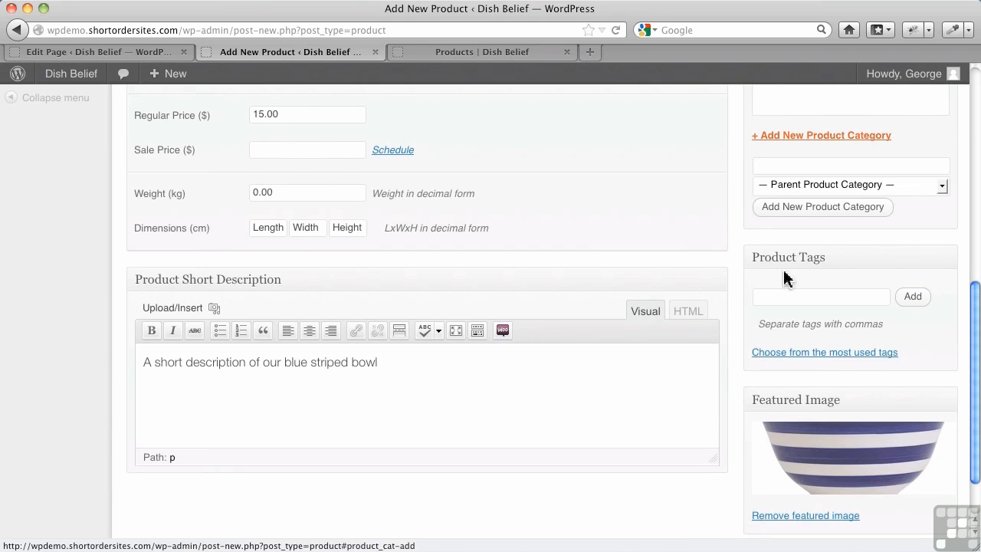
# Publish the Blue Striped Bowl product
pyautogui.scroll(10, 805, 383)
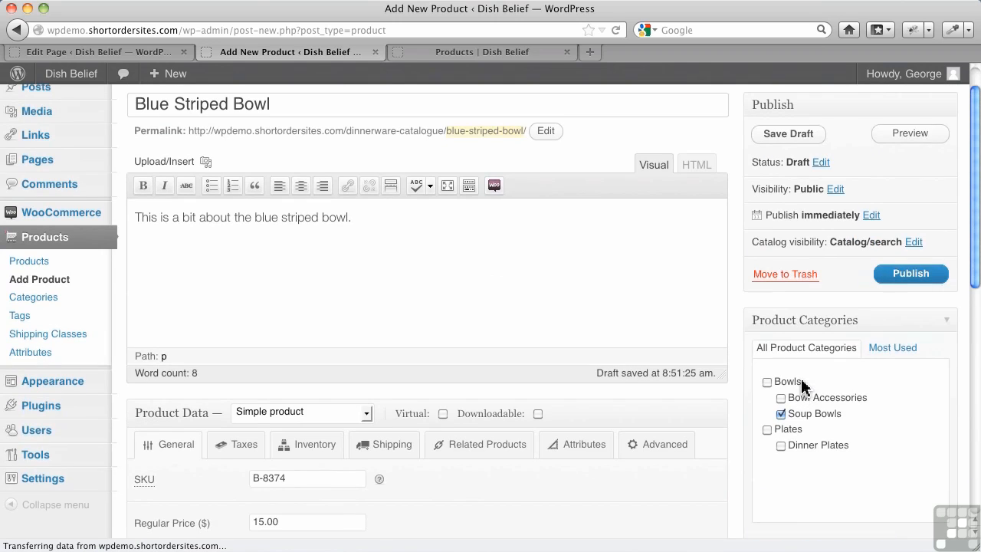
pyautogui.click(908, 313)
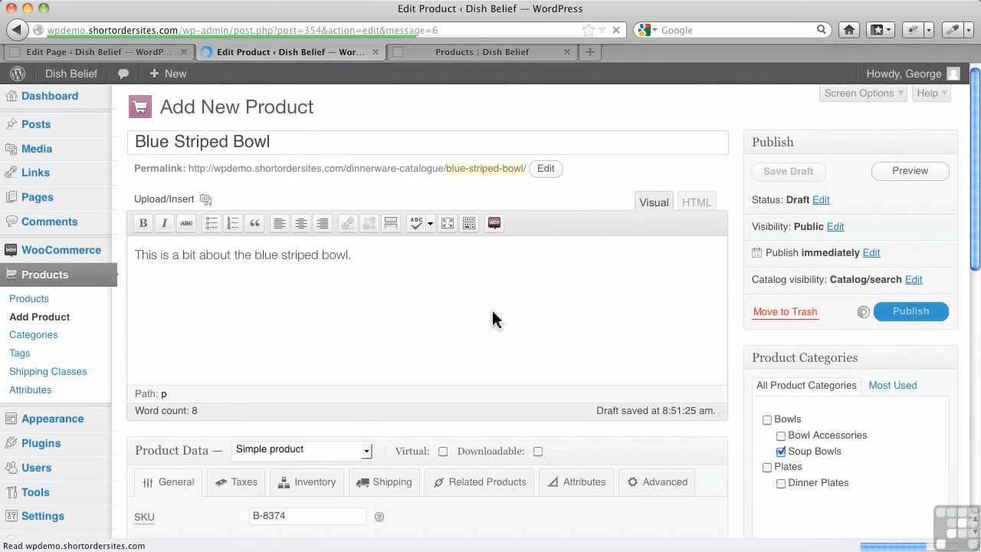
# Open the Dinnerware Catalogue on the live site and browse through Bowls to the Soup Bowls category
pyautogui.click(445, 51)
pyautogui.click(486, 500)
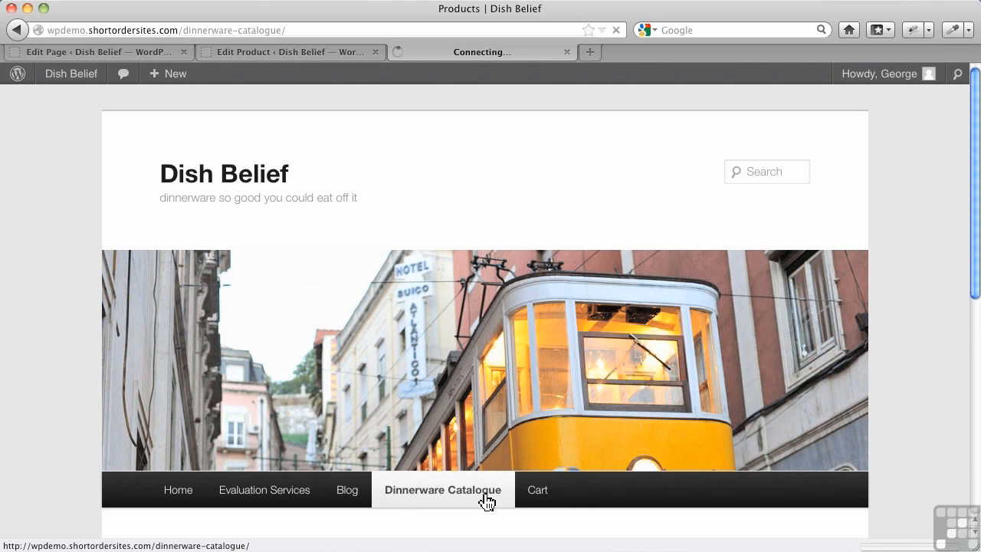
pyautogui.scroll(-5, 486, 500)
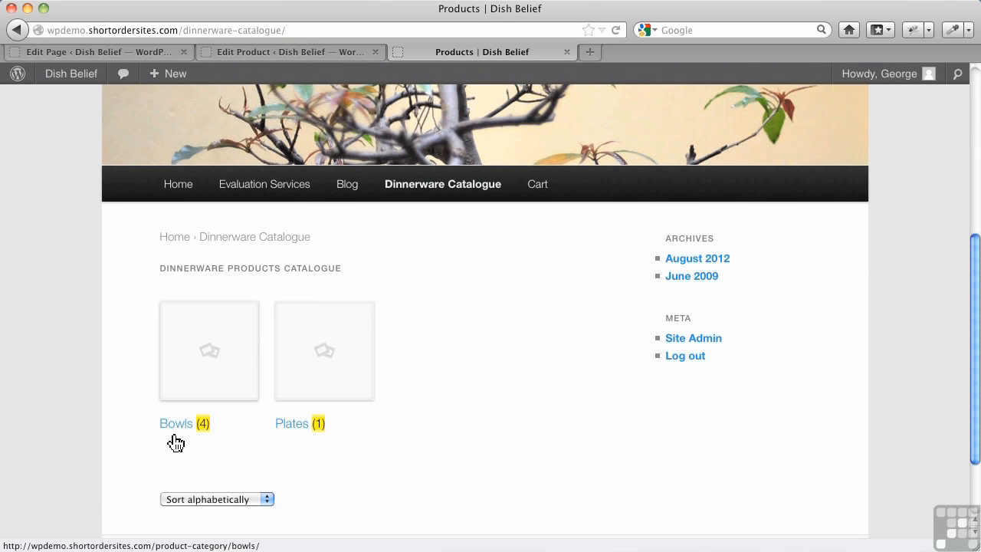
pyautogui.click(177, 427)
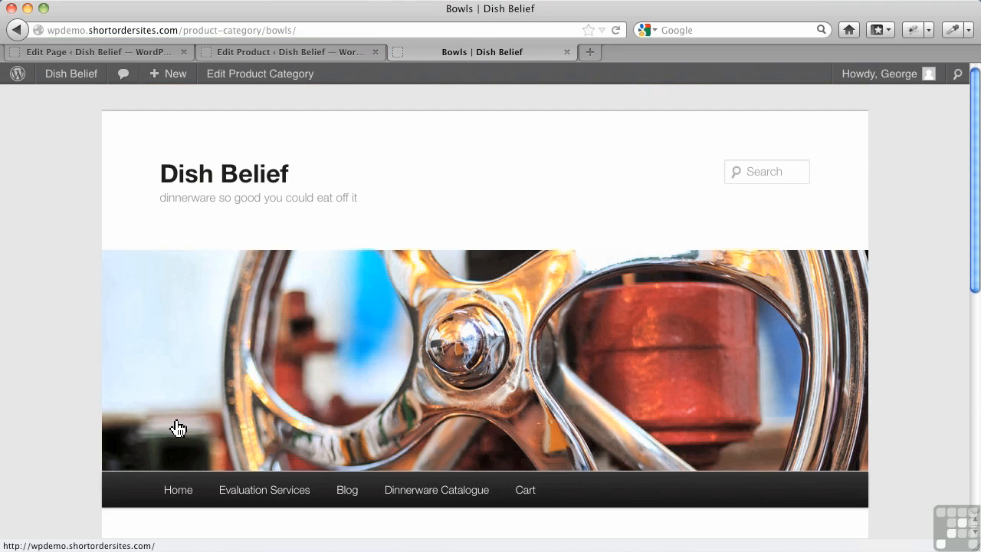
pyautogui.scroll(-6, 179, 429)
pyautogui.click(325, 331)
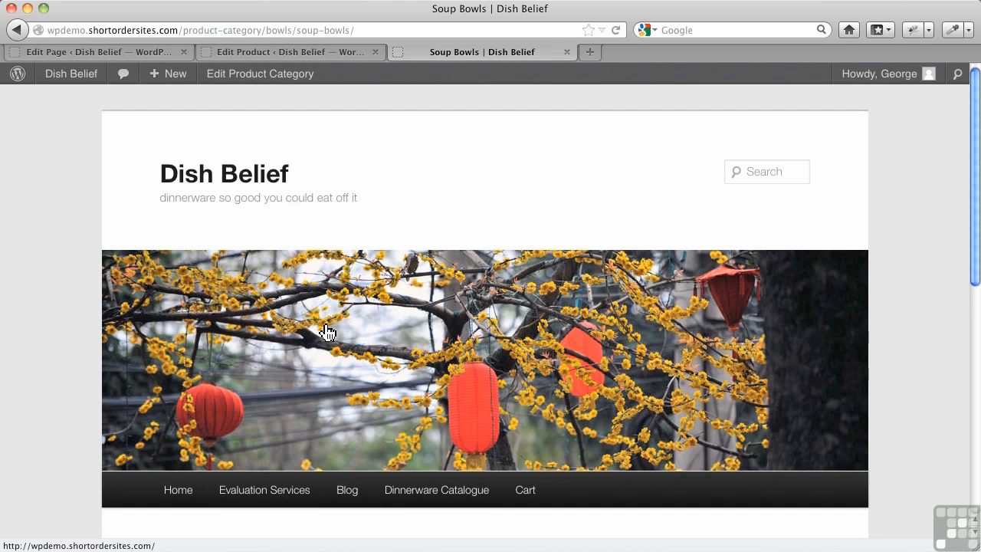
pyautogui.scroll(-5, 324, 331)
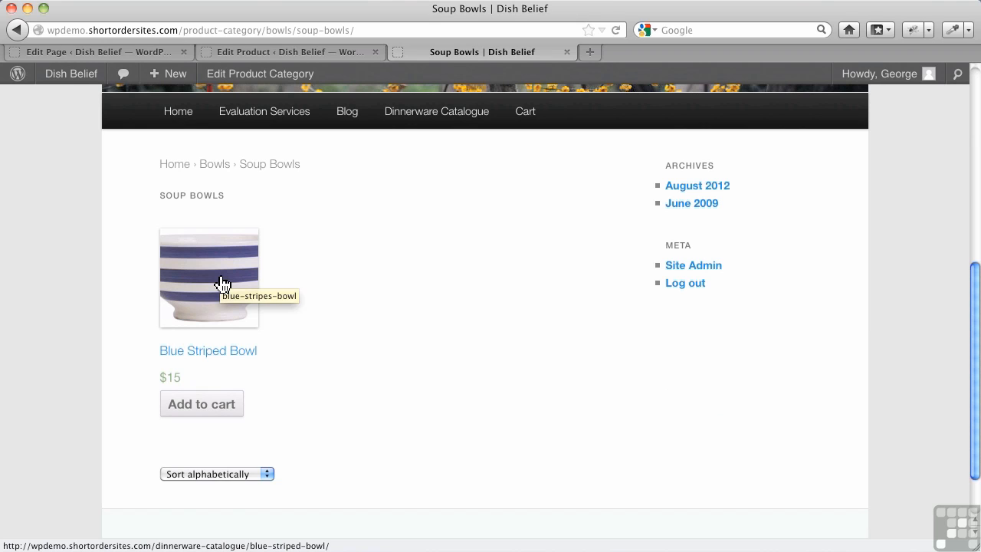
# Open the Blue Striped Bowl product page and check its image, price, SKU, category and descriptions
pyautogui.click(231, 287)
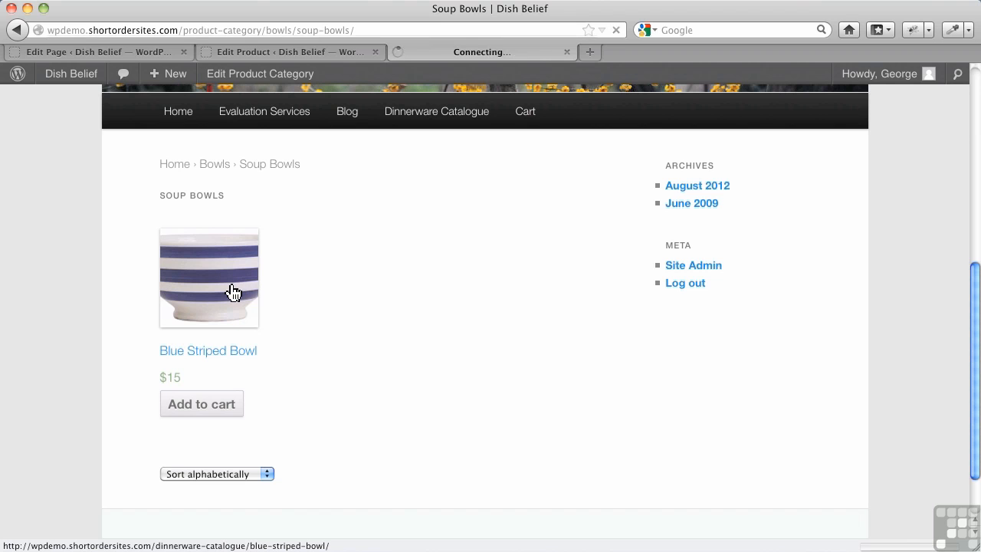
pyautogui.scroll(-5, 441, 394)
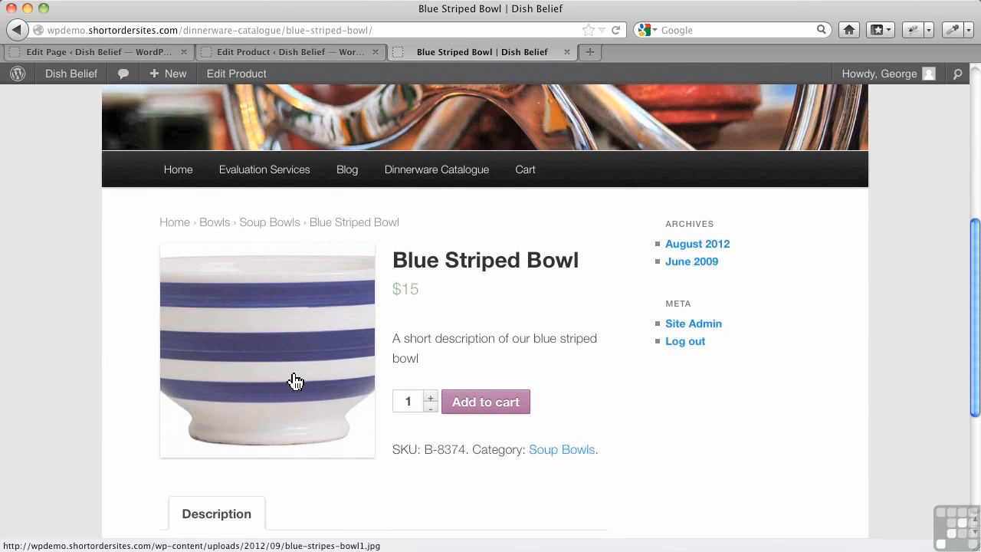
pyautogui.scroll(-3, 296, 380)
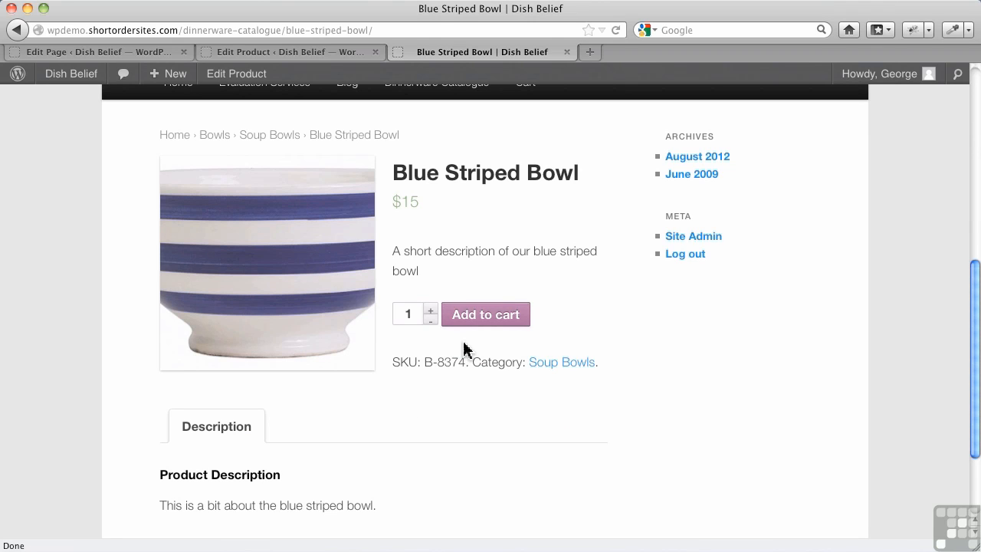
# Add one Blue Striped Bowl to the cart and view the cart's contents
pyautogui.click(482, 315)
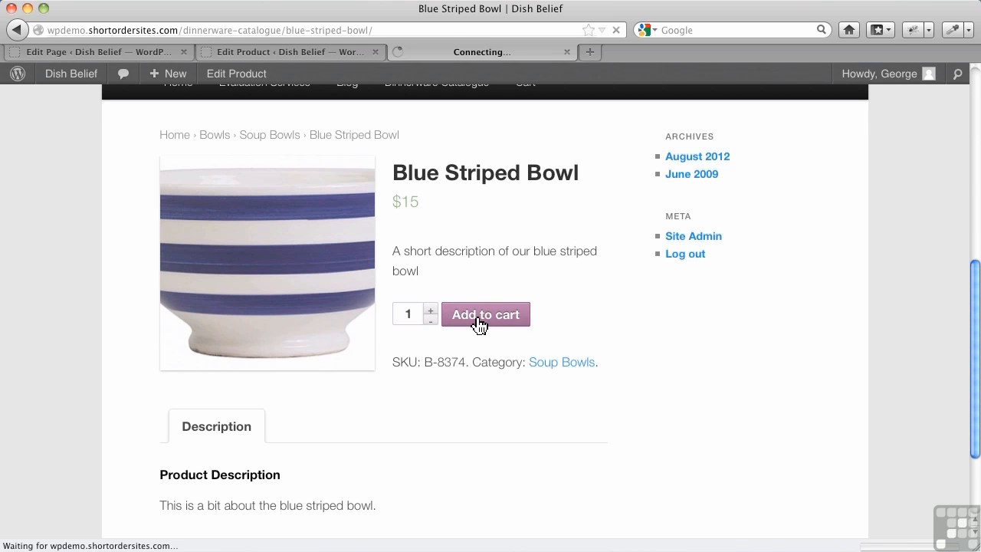
pyautogui.scroll(-6, 472, 381)
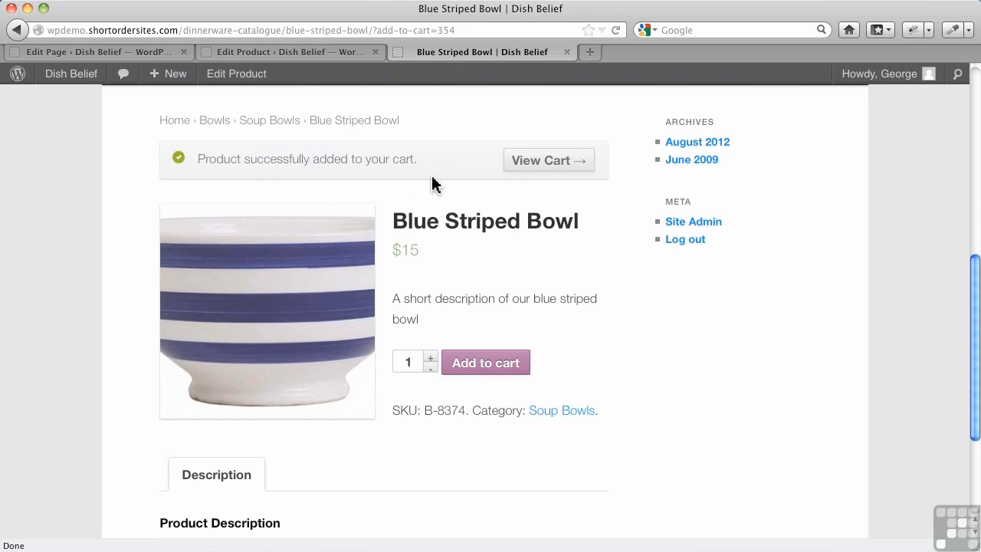
pyautogui.click(530, 171)
pyautogui.scroll(-5, 466, 267)
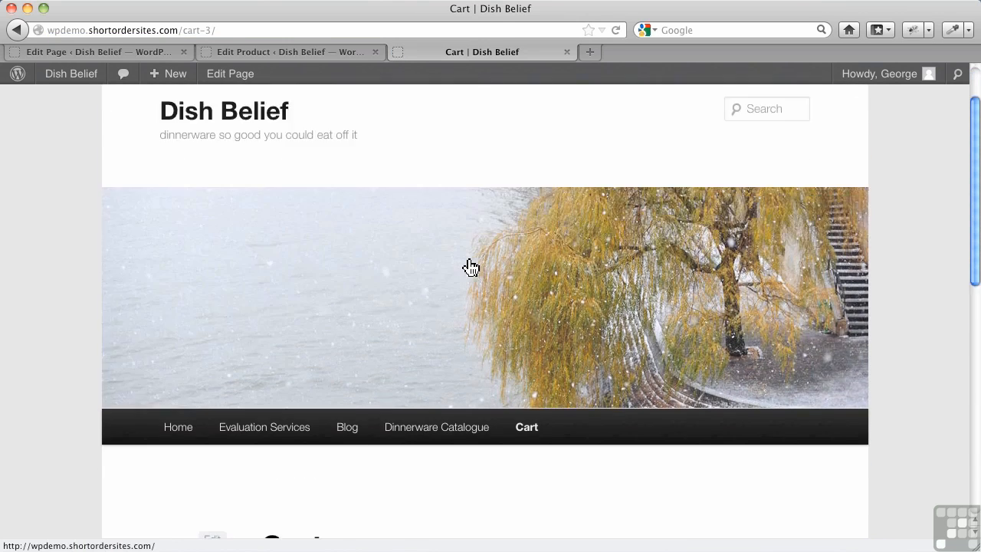
pyautogui.scroll(-3, 410, 348)
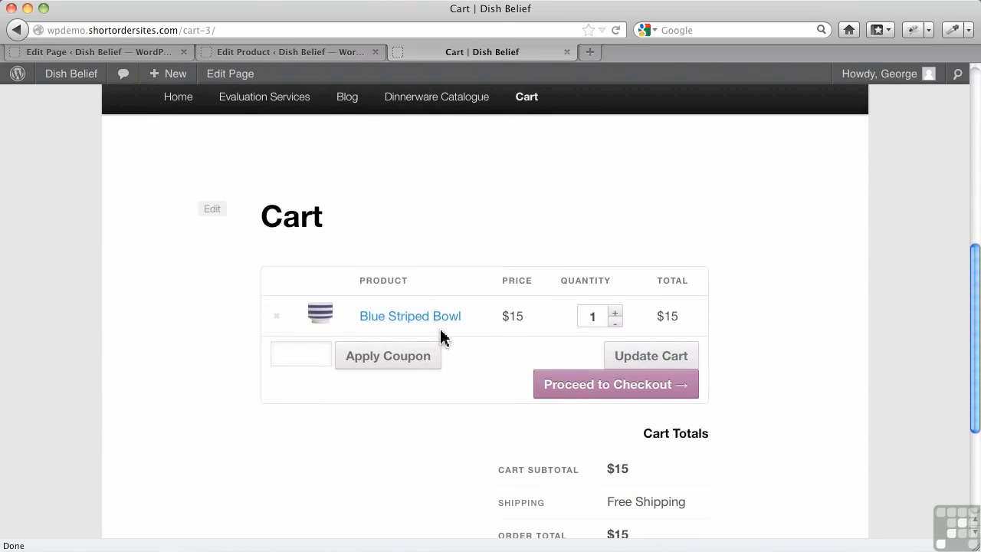